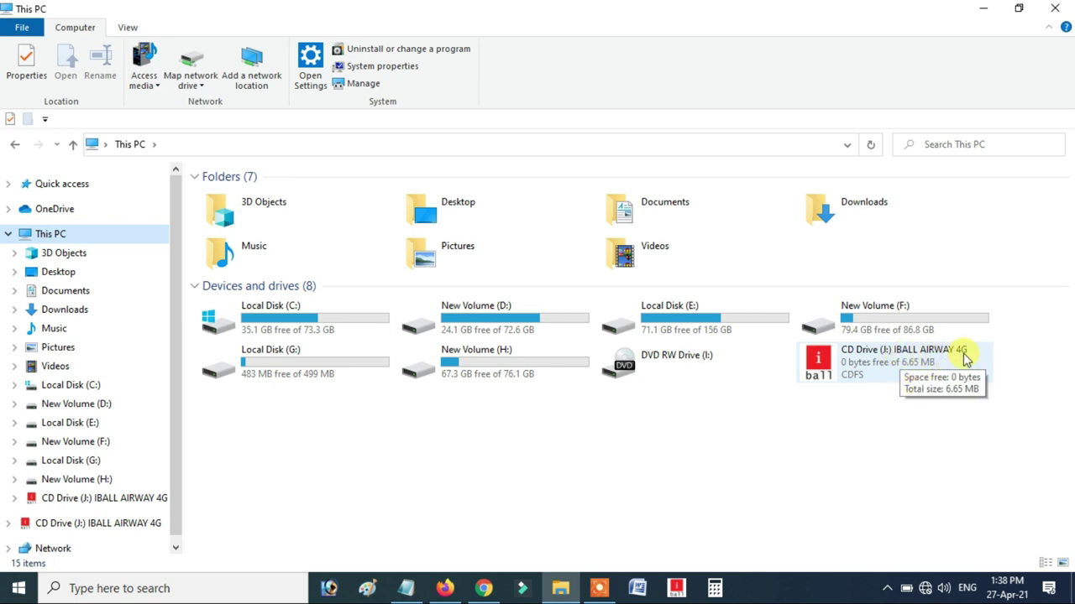
Step: Run the install program from the iBall Airway 4G CD drive (J:) and close its setup dialog
click(871, 445)
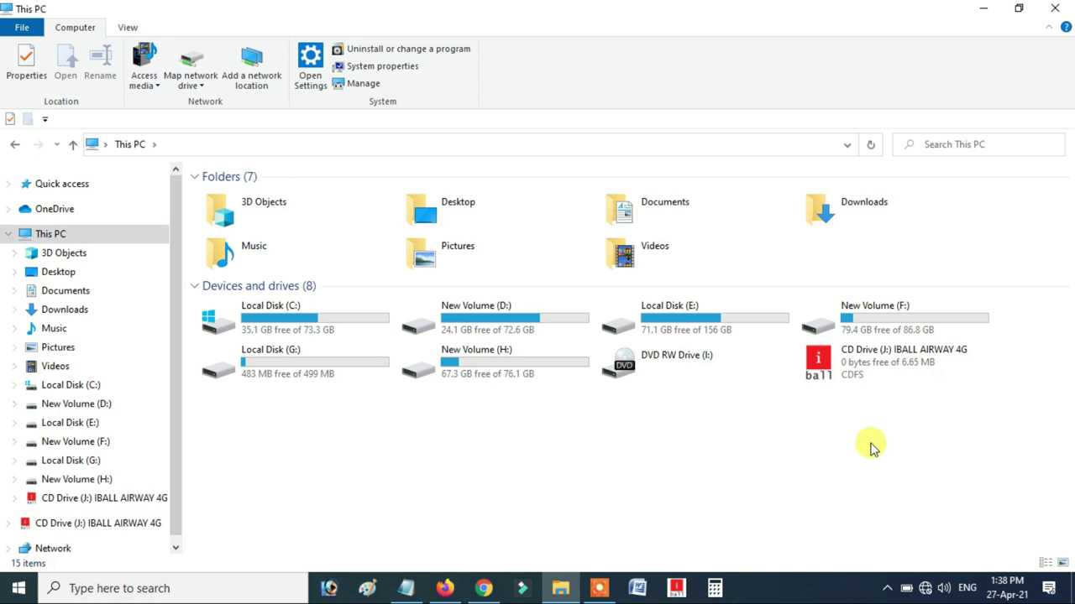
click(885, 370)
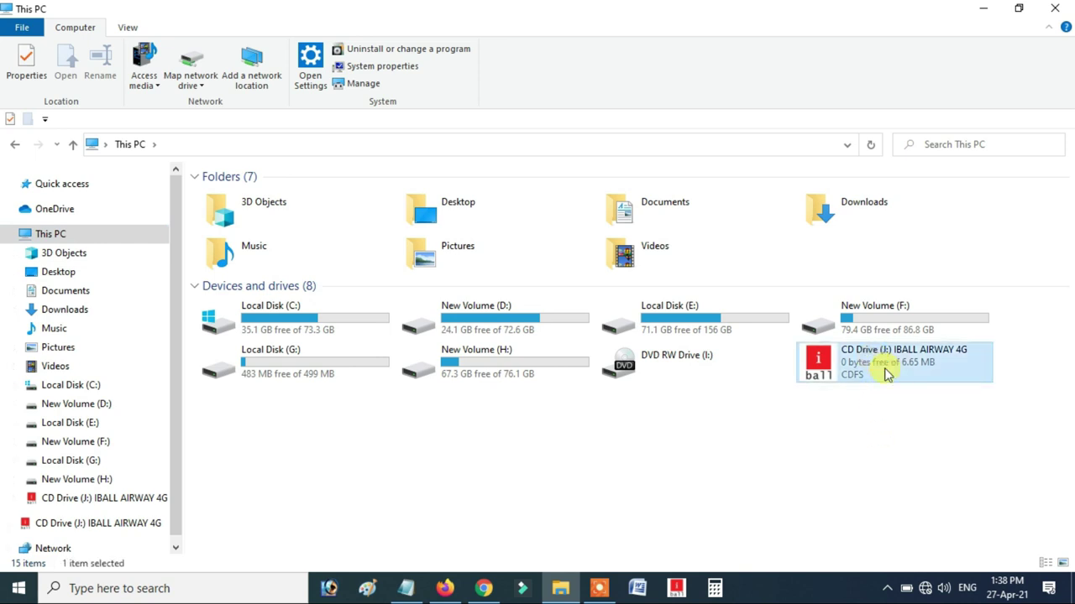
right_click(885, 371)
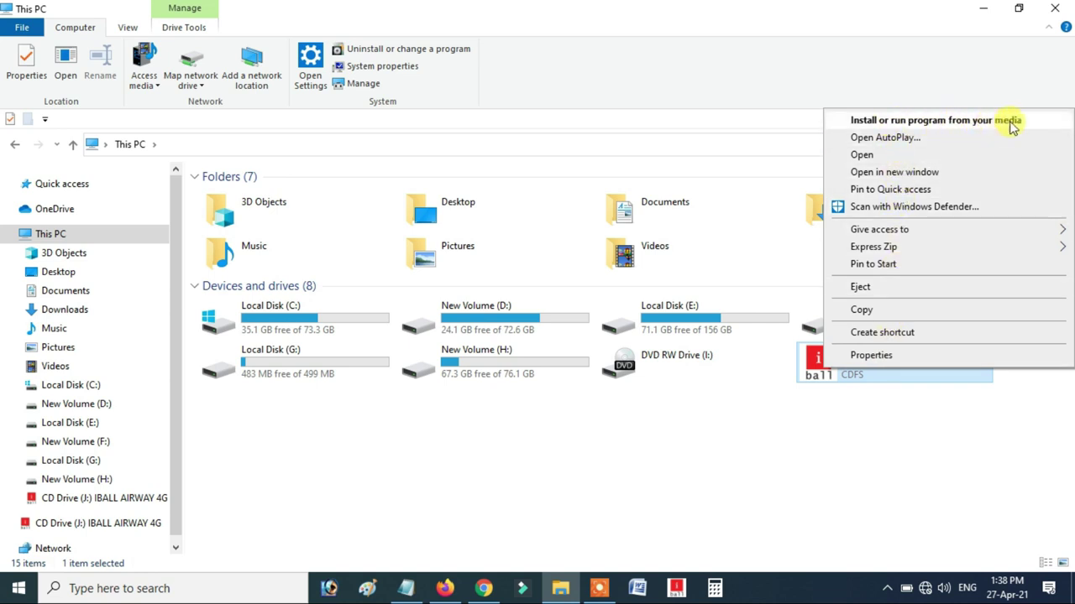
click(772, 481)
click(877, 370)
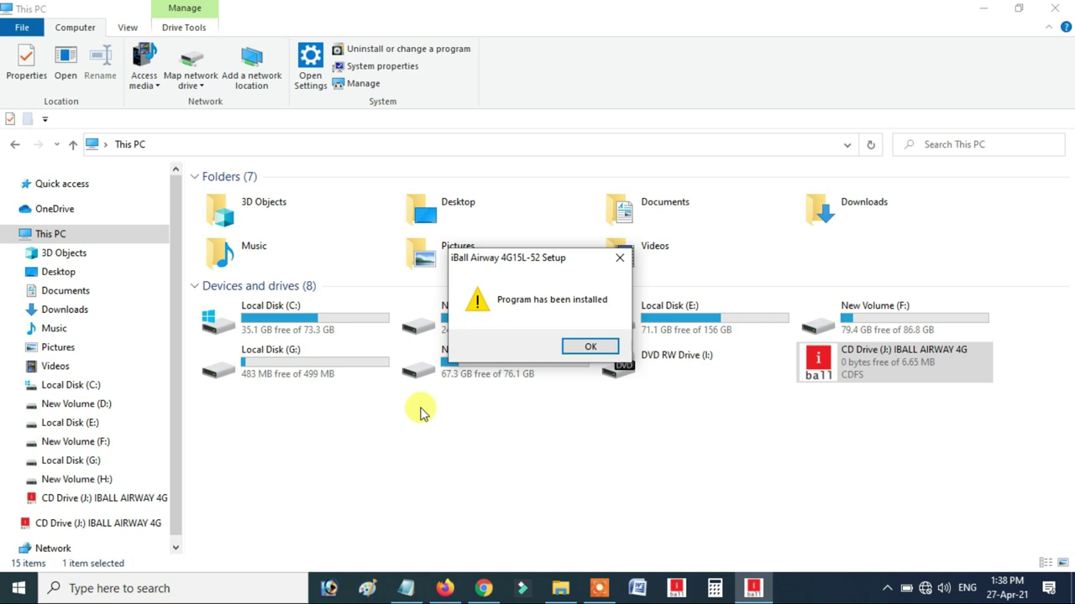
click(592, 347)
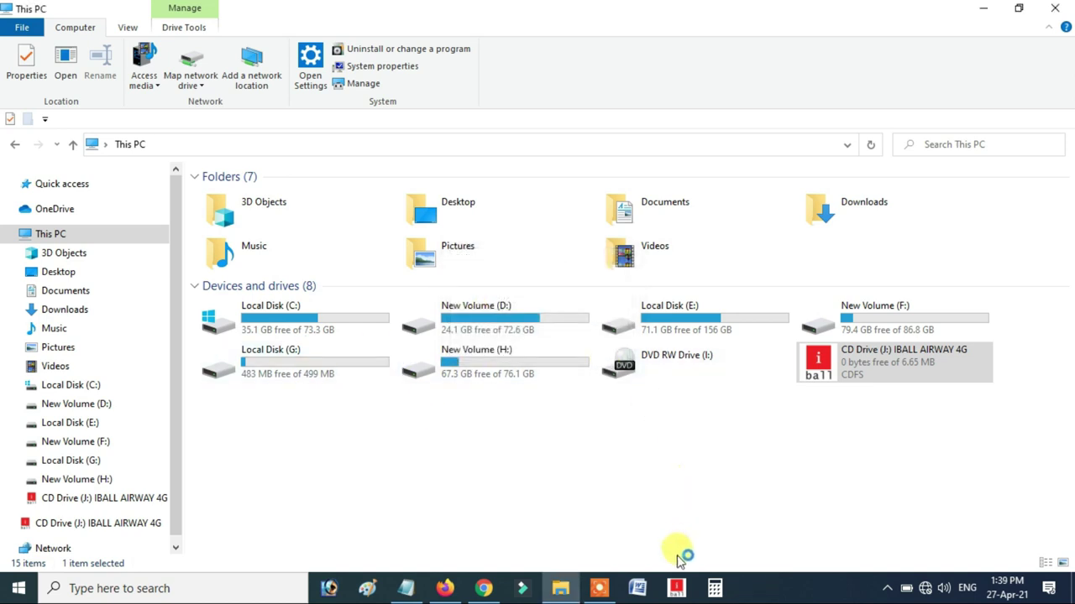
Step: Launch the iBall Airway 4G15L-52 dialer with File Explorer minimized and select the Jio 4G profile
click(674, 590)
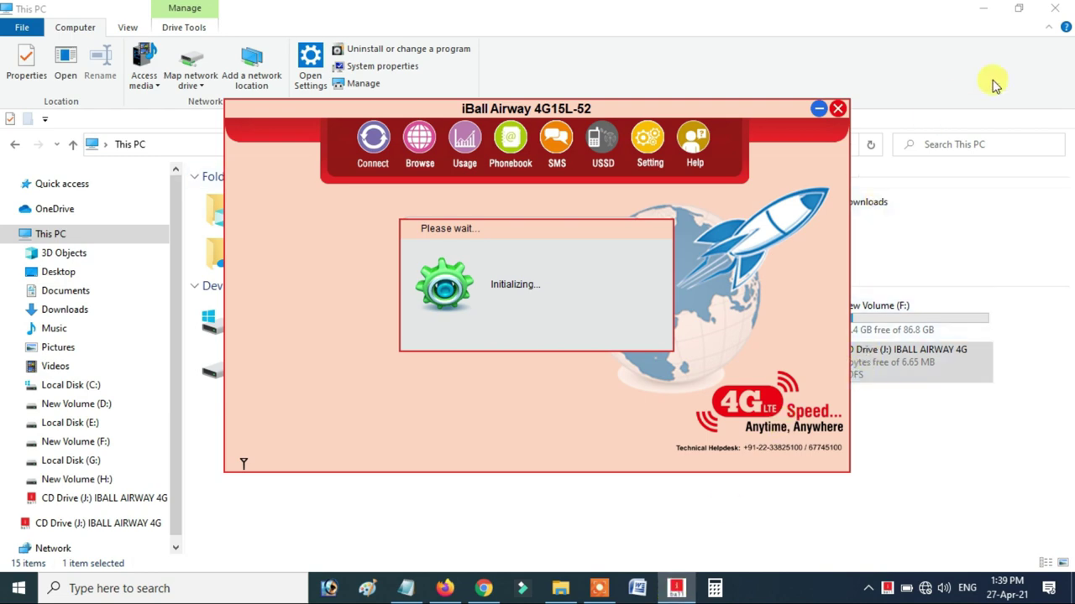
click(976, 18)
click(976, 18)
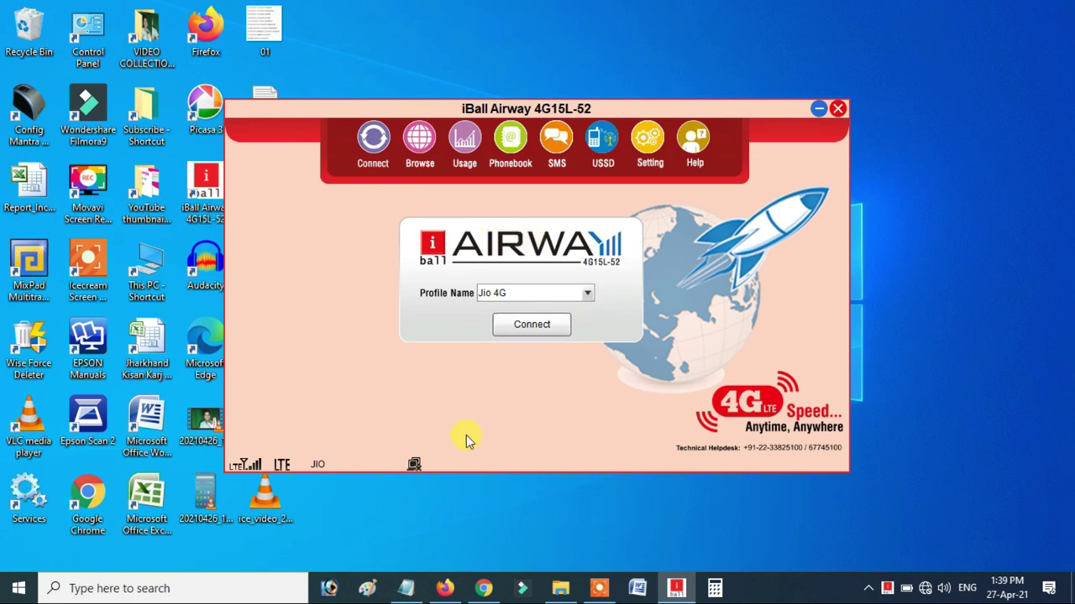
click(546, 294)
click(534, 320)
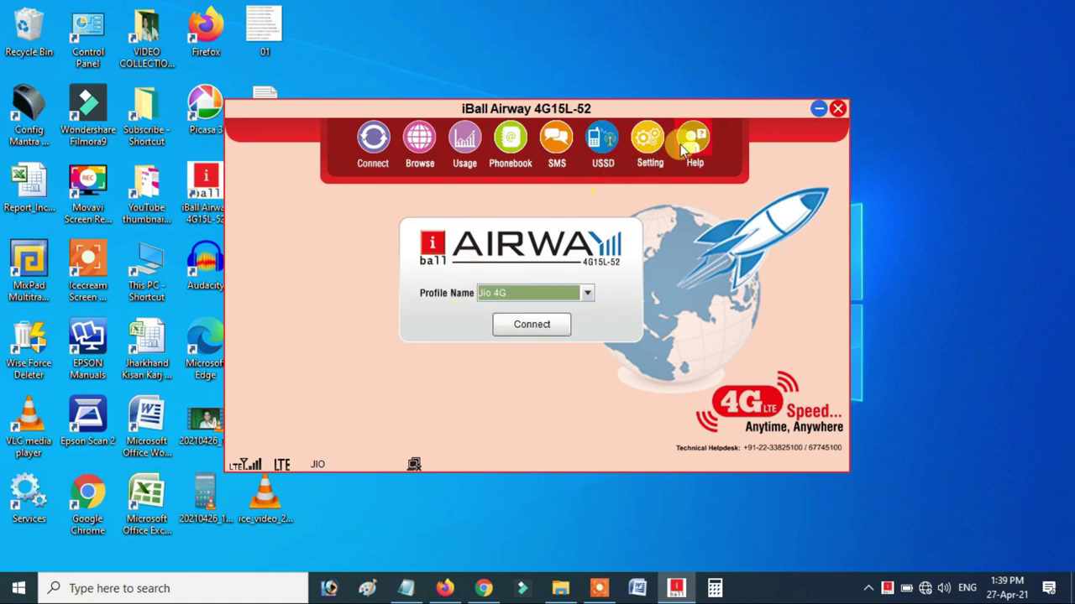
Step: Go to the dialer's connection settings and view the blank form for a new profile, leaving without saving
click(648, 141)
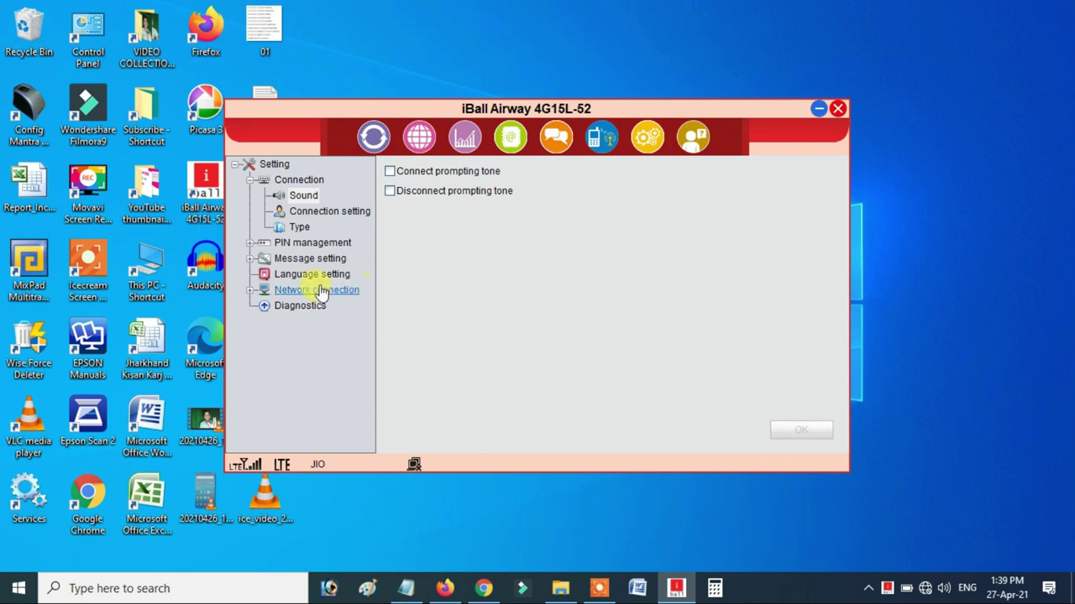
click(336, 213)
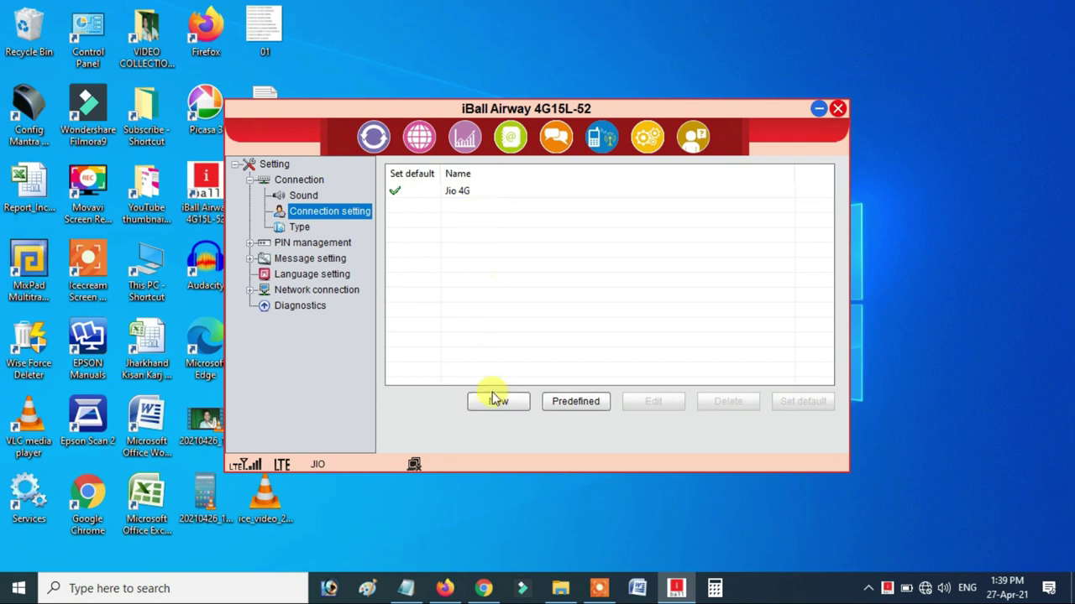
click(496, 399)
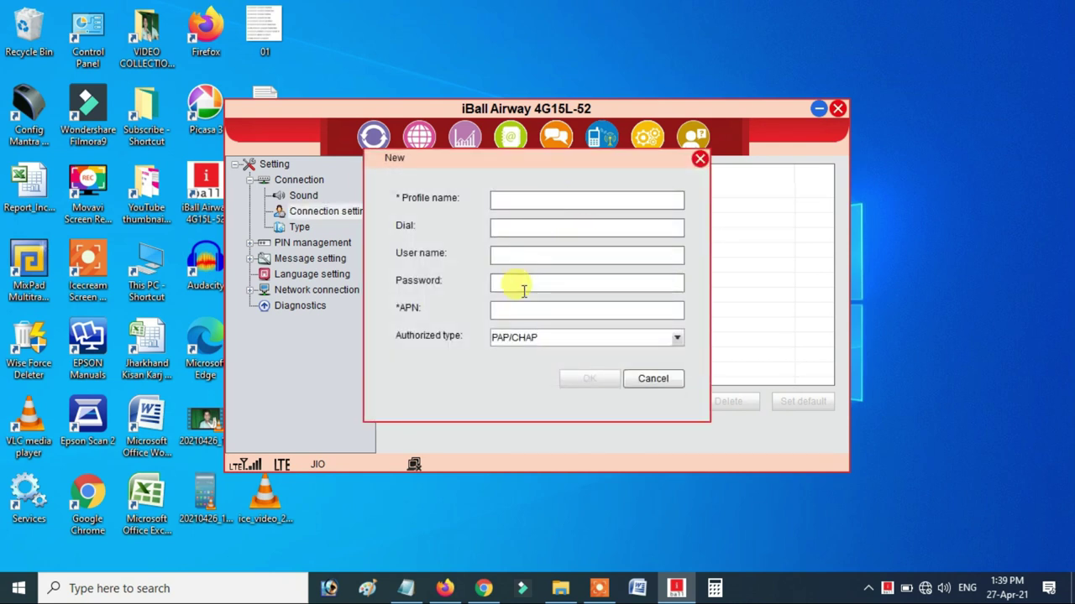
click(653, 380)
Step: Open the Jio 4G profile for editing, review its APN and authorized type, and accept the form
click(473, 193)
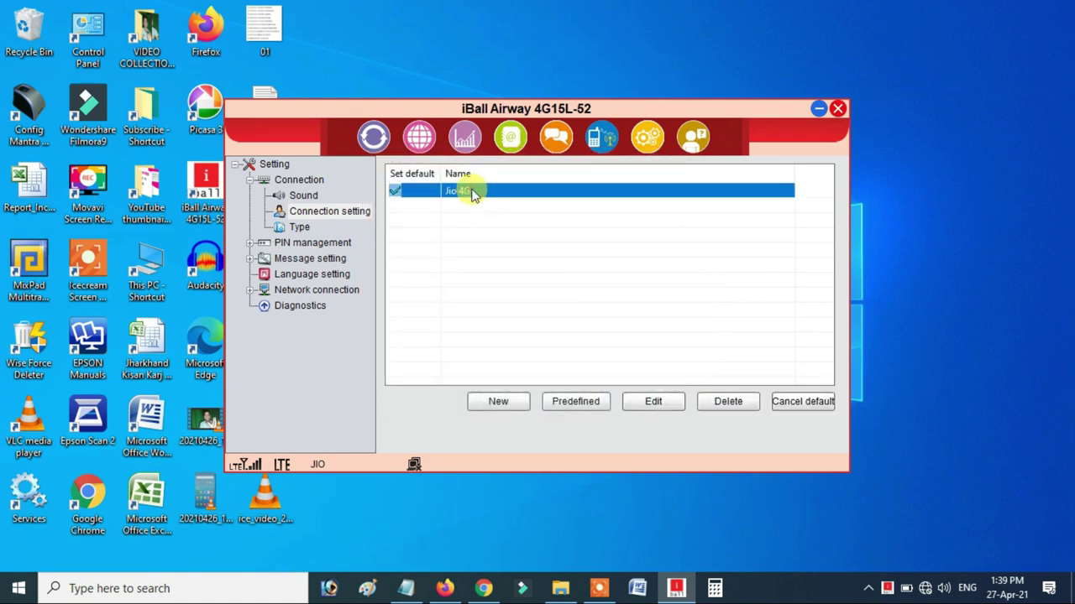
click(646, 396)
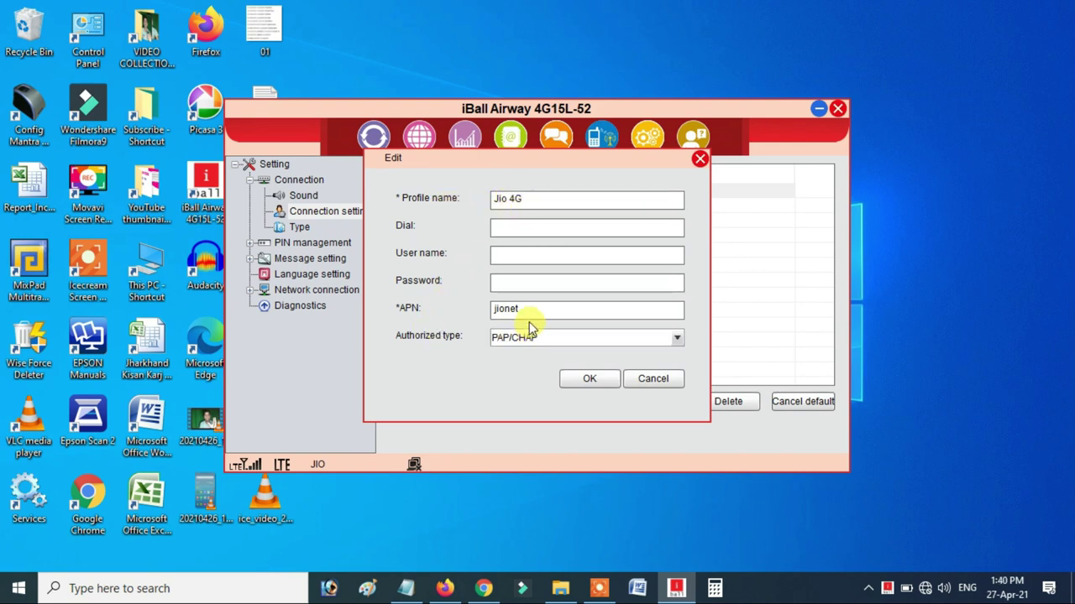
click(588, 382)
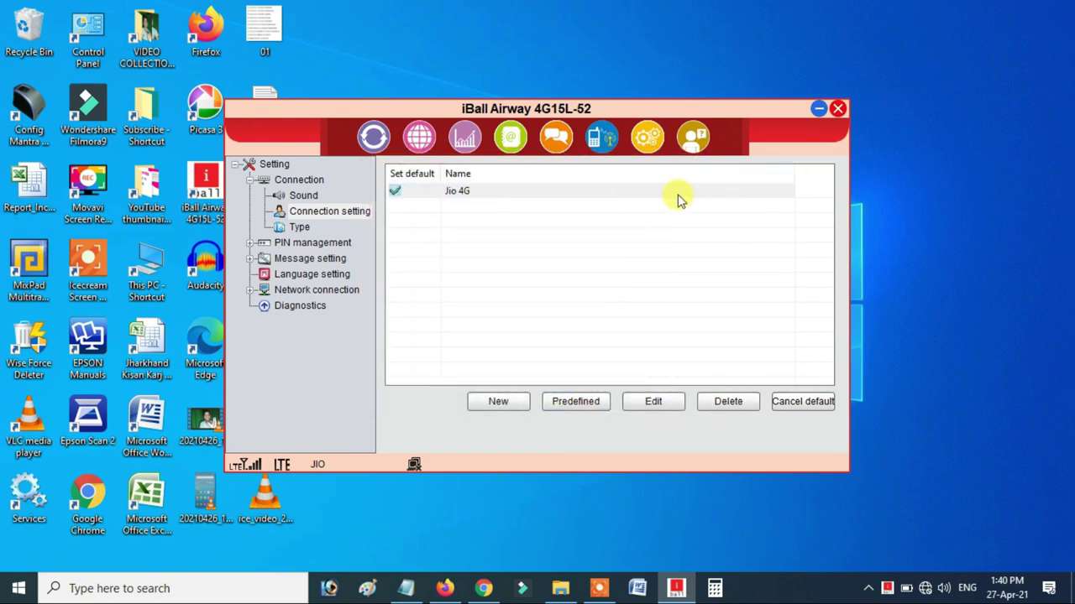
Step: Return to the connect screen and view the available connection profiles
click(376, 139)
click(541, 296)
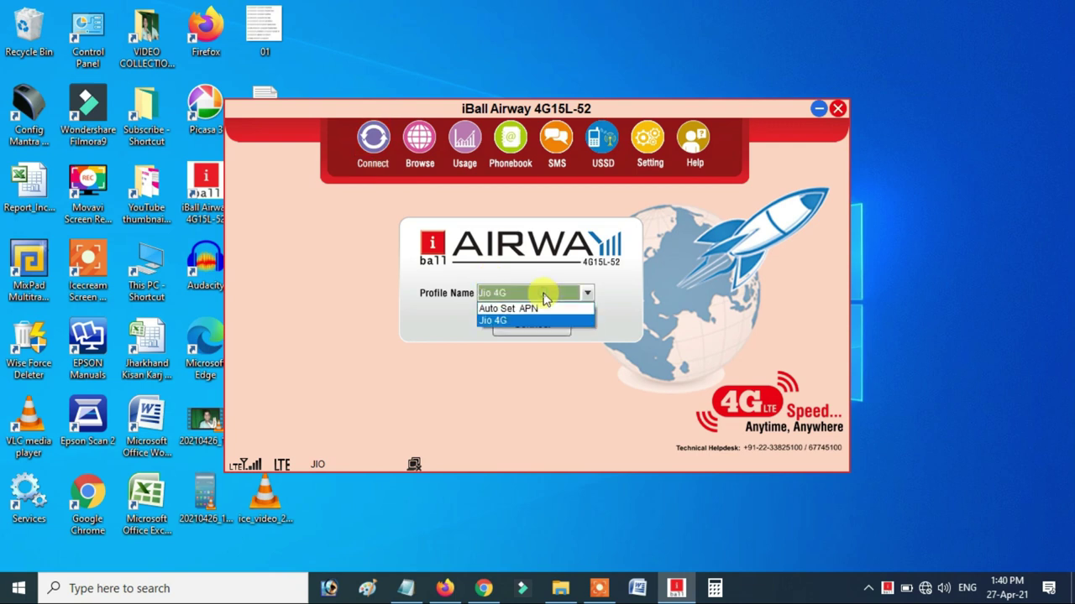
click(391, 360)
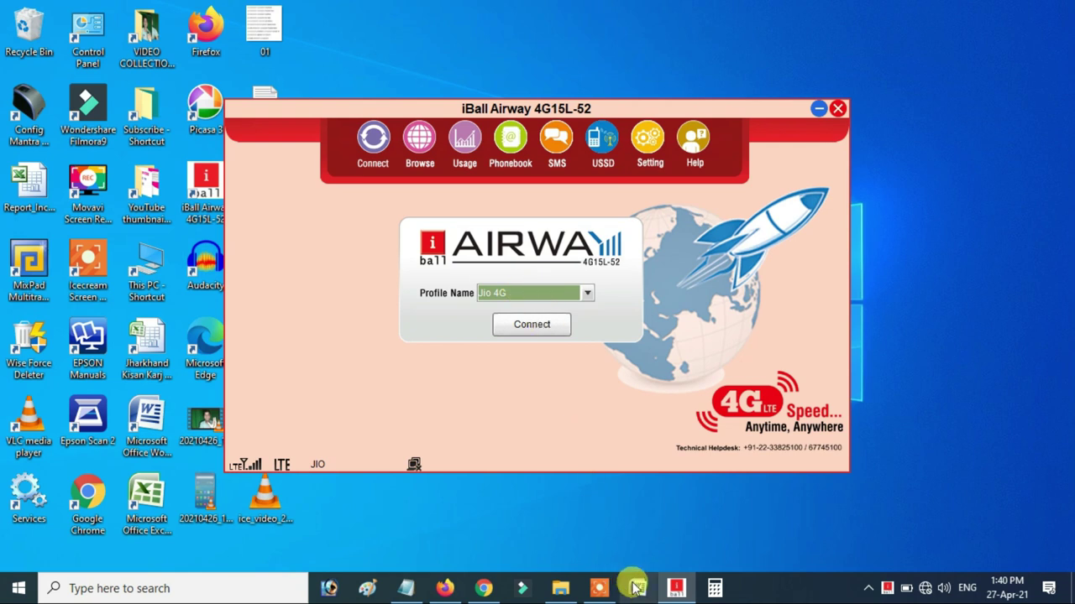
Step: Examine the new-profile form and the predefined carrier list in the connection settings, cancelling both
click(648, 141)
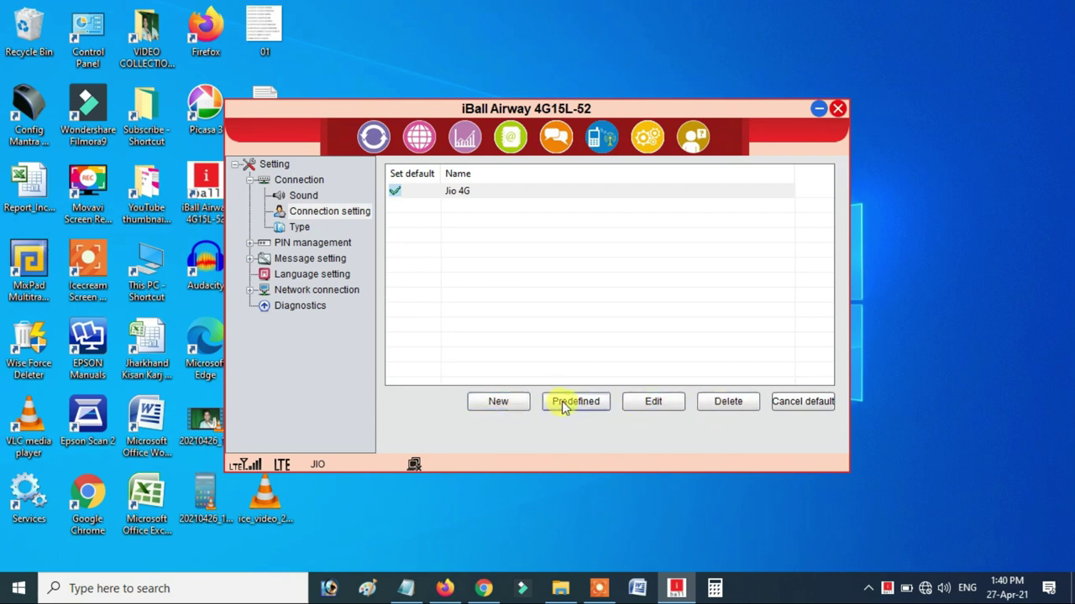
click(486, 401)
click(652, 377)
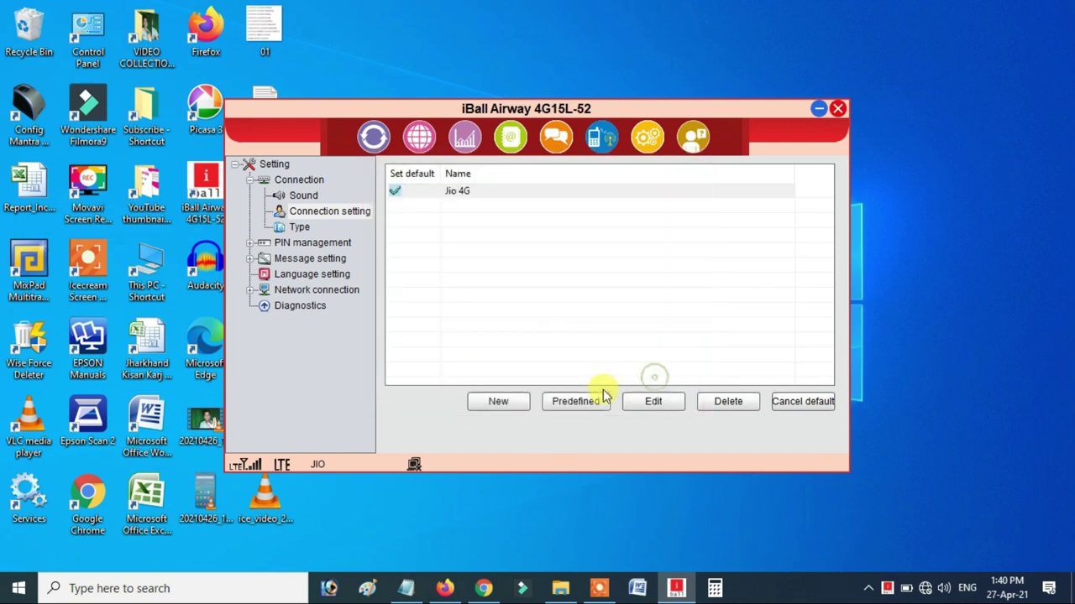
click(574, 402)
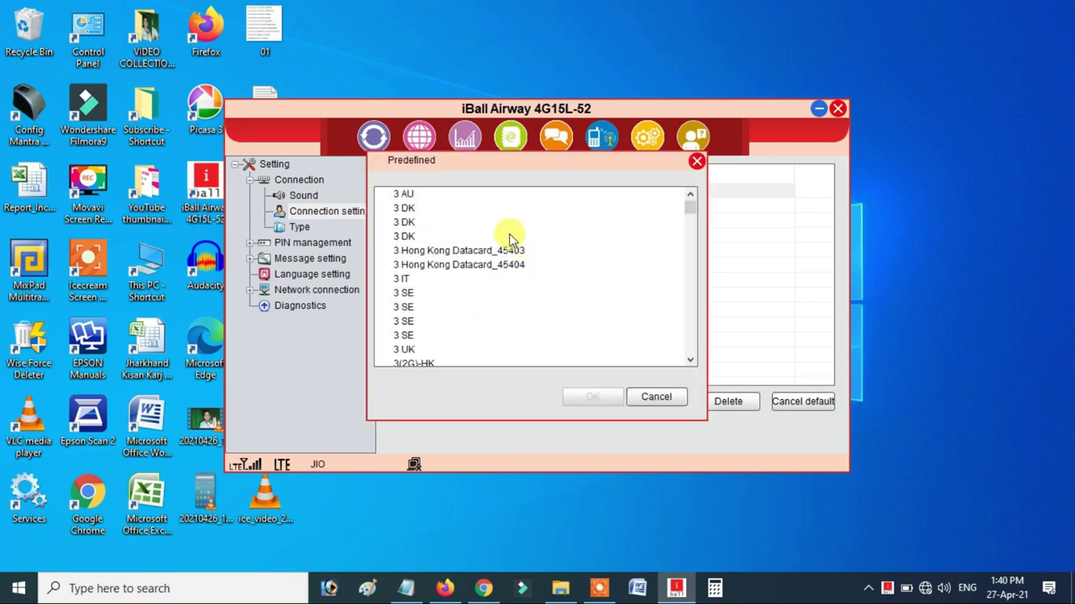
scroll(495, 277, down, 15)
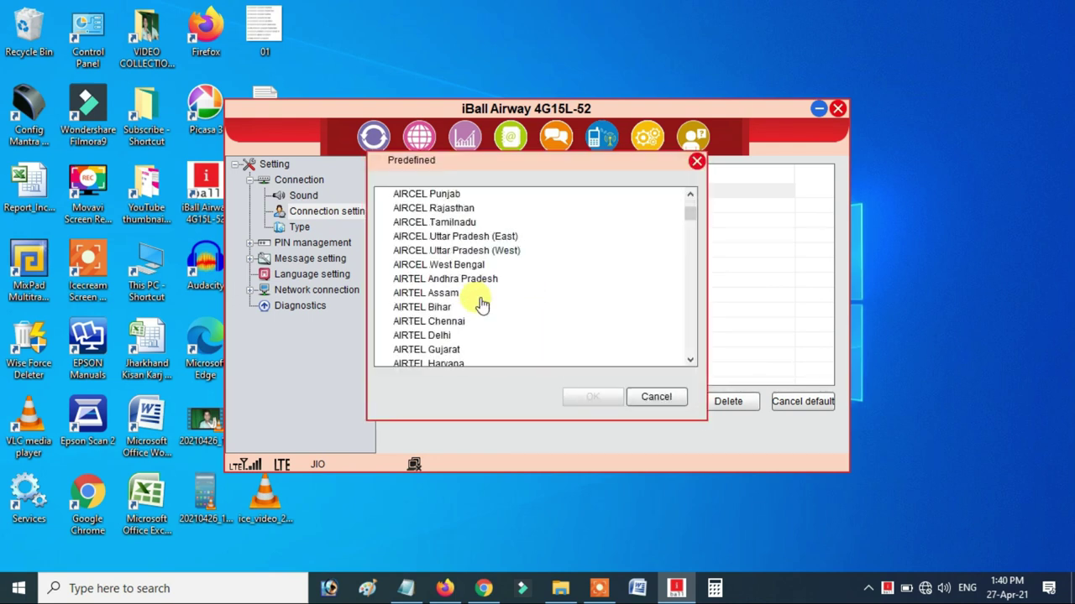
scroll(481, 304, down, 3)
scroll(482, 304, down, 11)
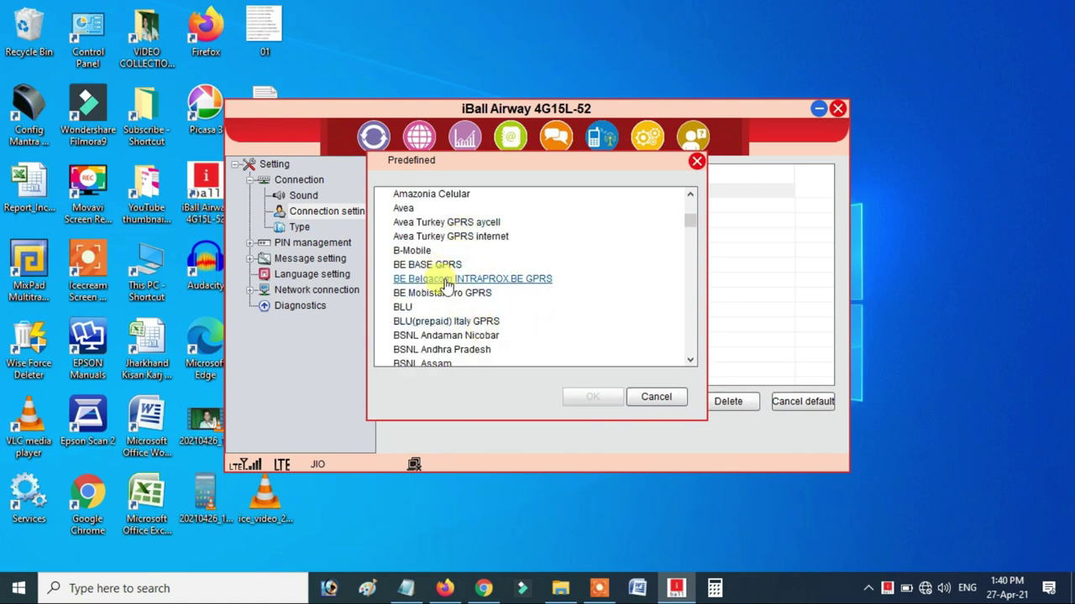
click(677, 400)
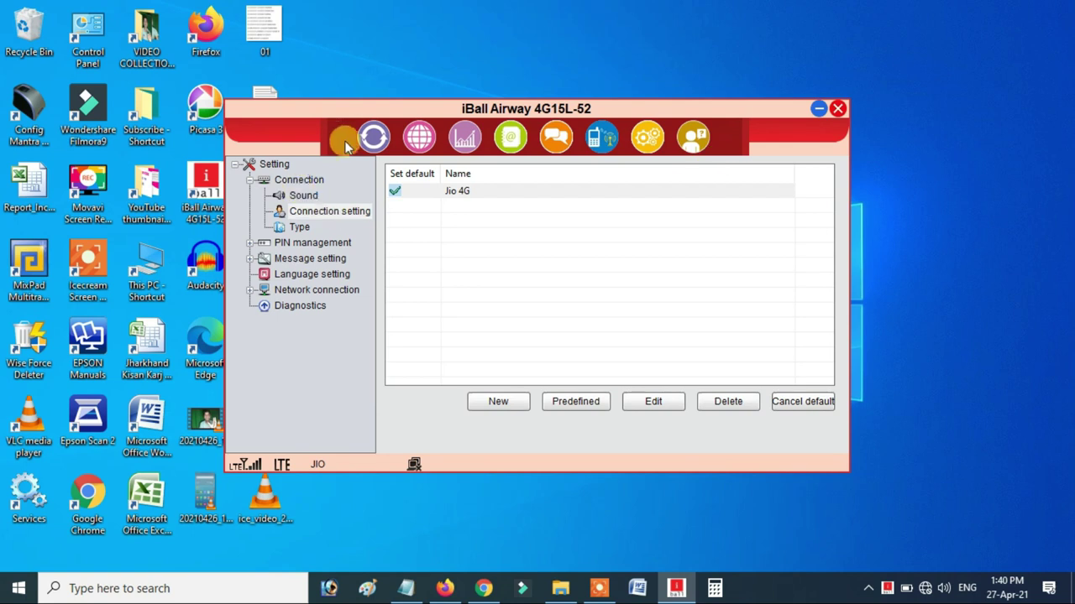
Step: Return to the connect screen and start the internet connection with the Jio 4G profile
click(371, 140)
click(531, 324)
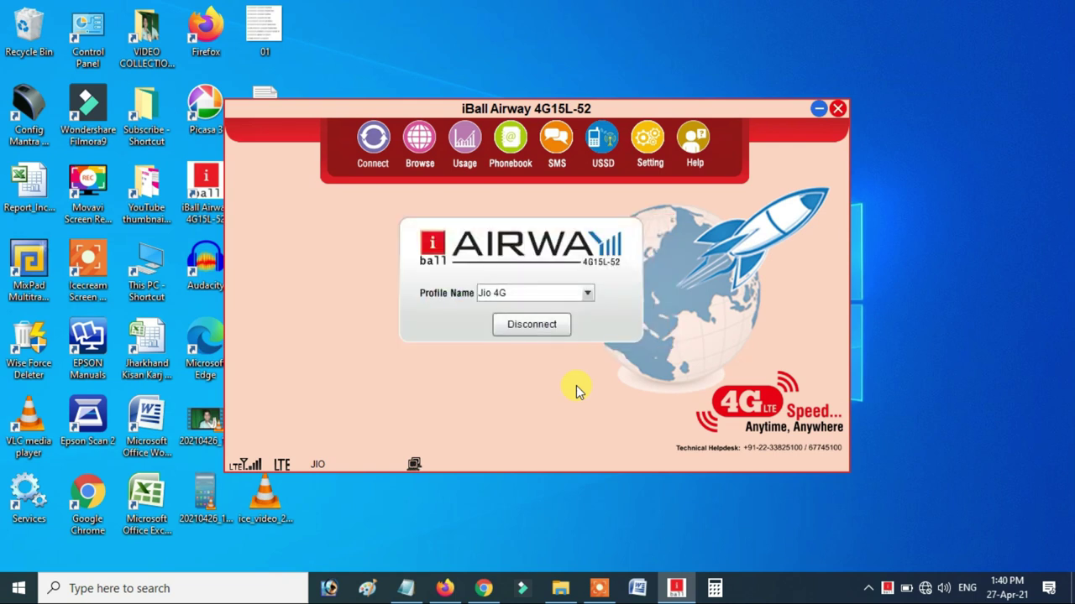
Step: Check the upload and download usage of the current connection, then return to the connect screen
click(459, 148)
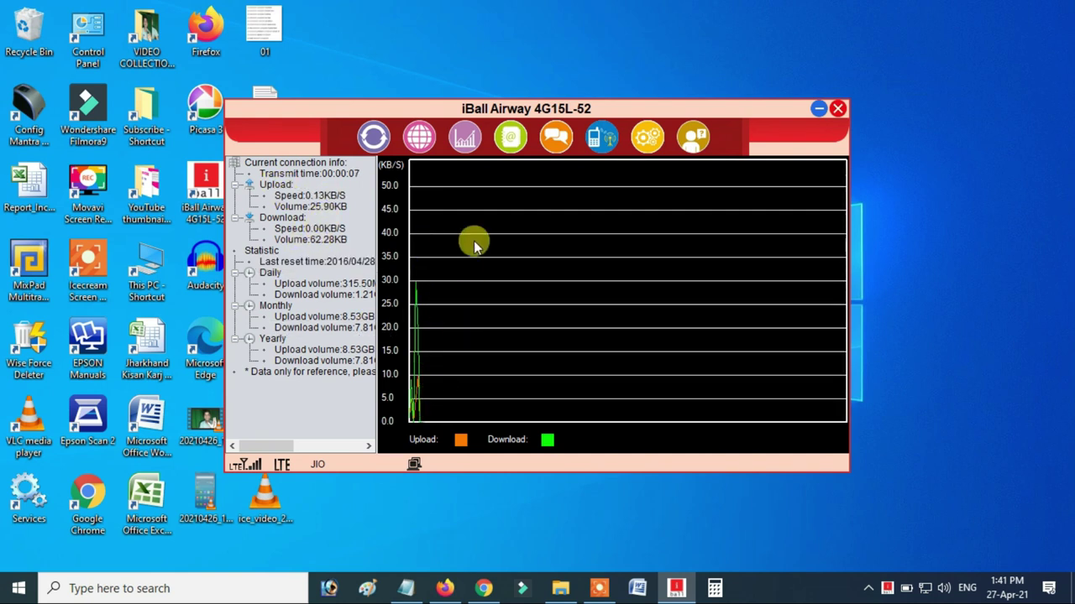
click(373, 137)
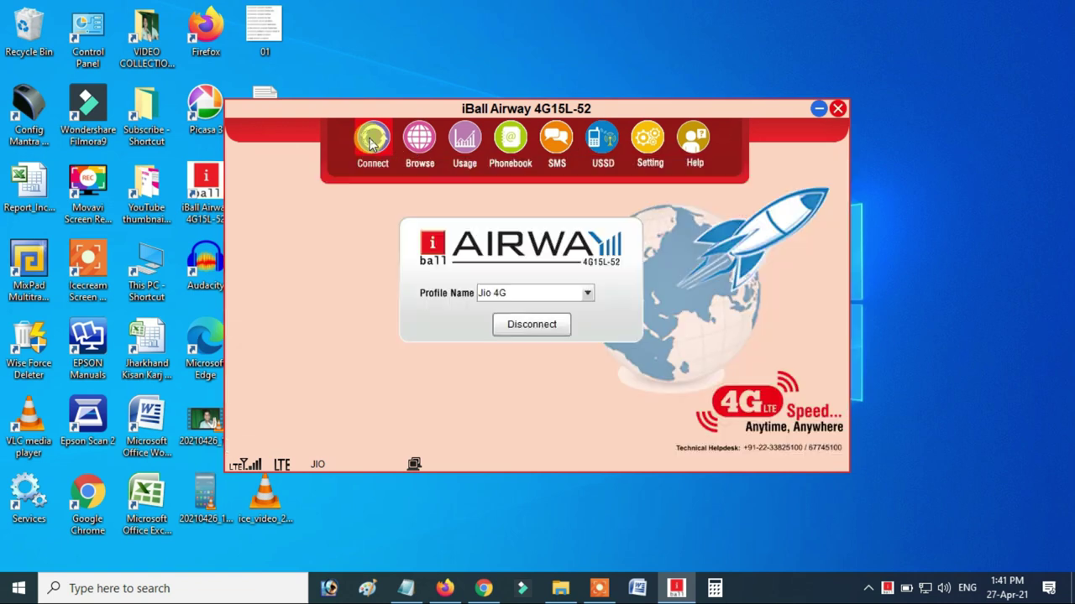